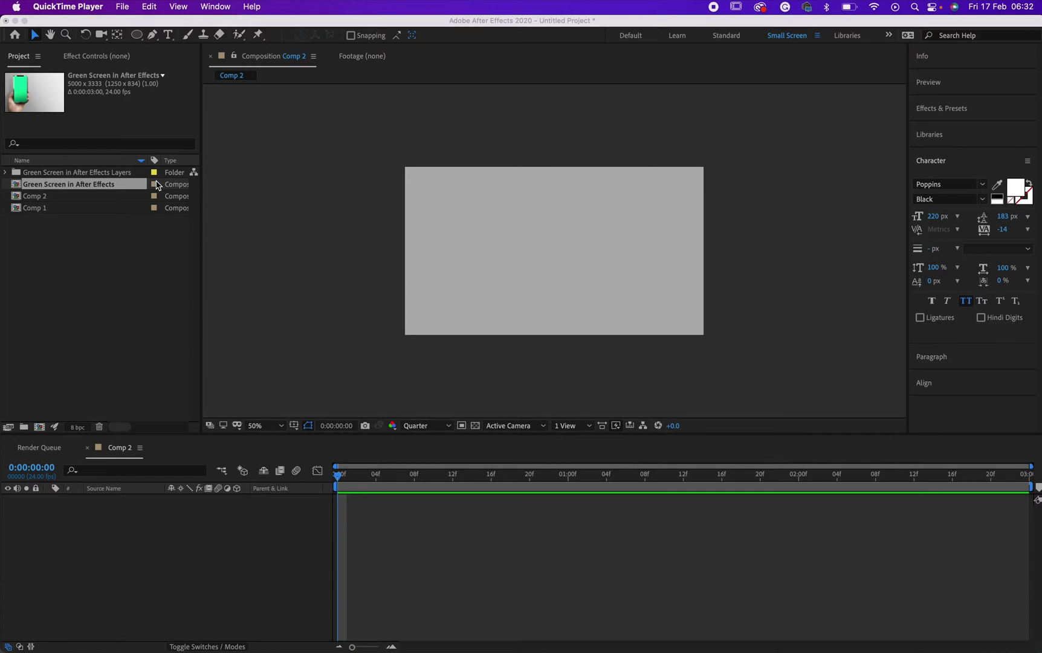
# - Add the Green Screen in After Effects comp to Comp 2 and reveal its Transform properties
pyautogui.click(74, 188)
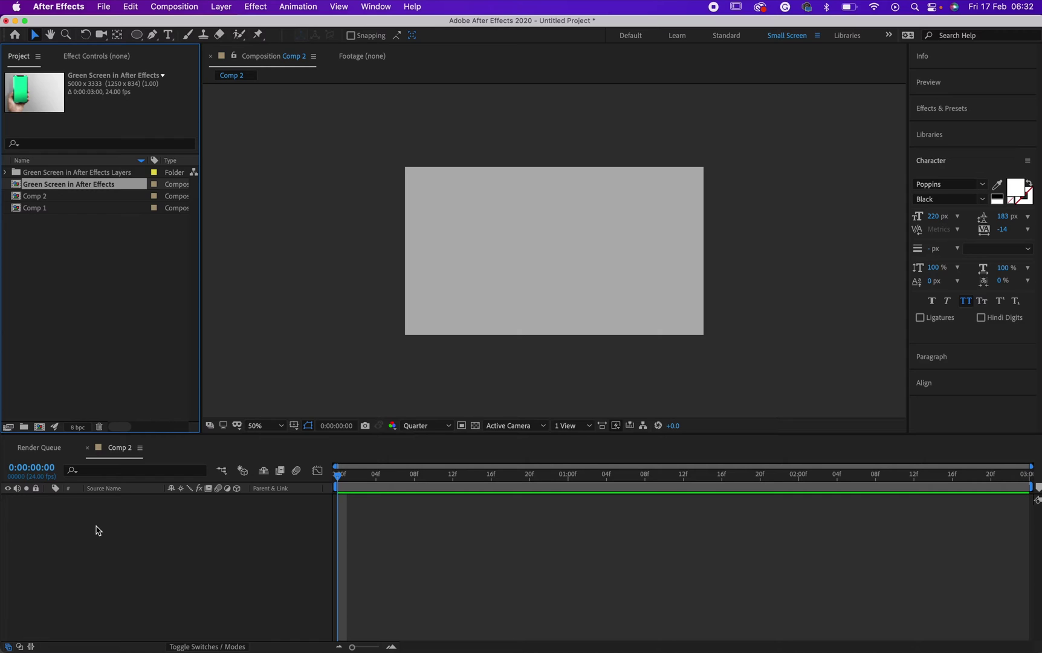
pyautogui.moveTo(82, 189); pyautogui.dragTo(95, 513)
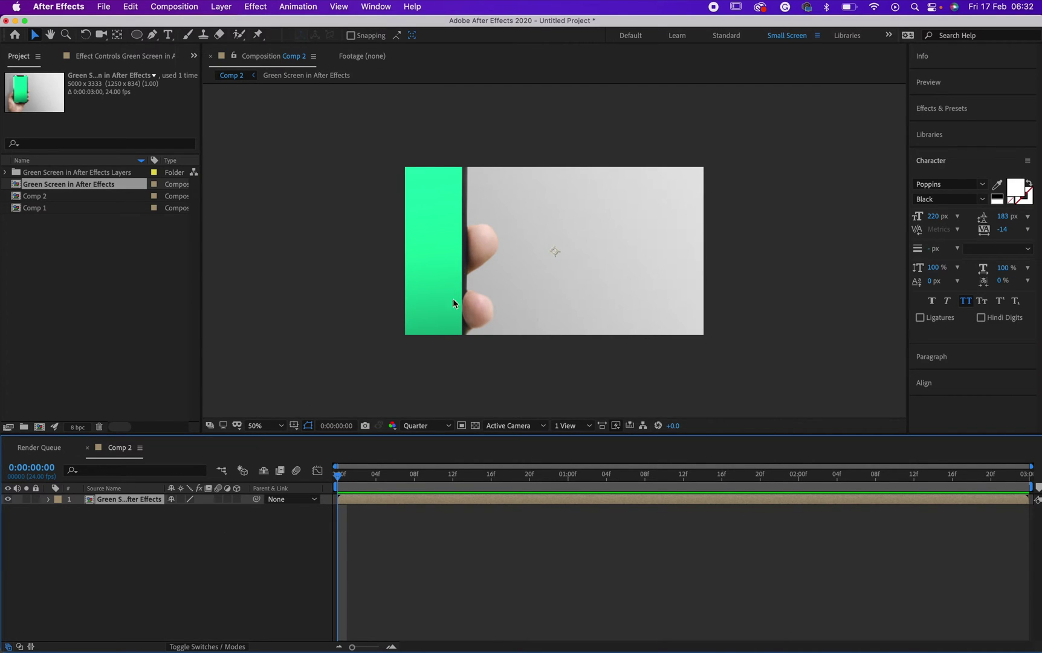
pyautogui.click(48, 499)
pyautogui.click(60, 510)
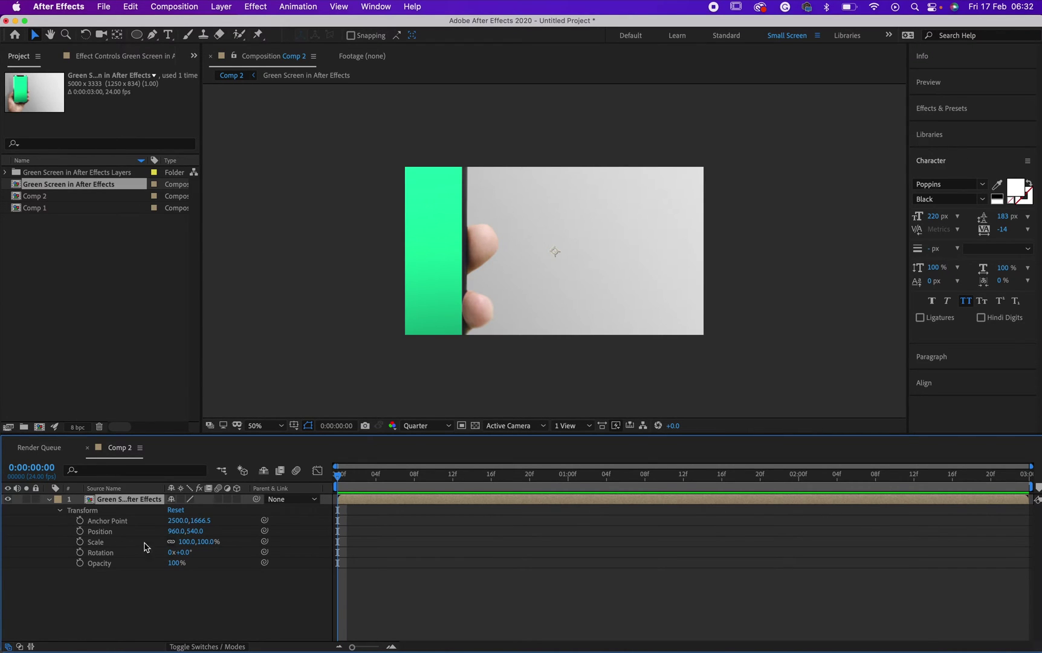
# - Scale the phone layer to 39% and lower it to position 960,620
pyautogui.moveTo(188, 541); pyautogui.dragTo(156, 544)
pyautogui.click(494, 283)
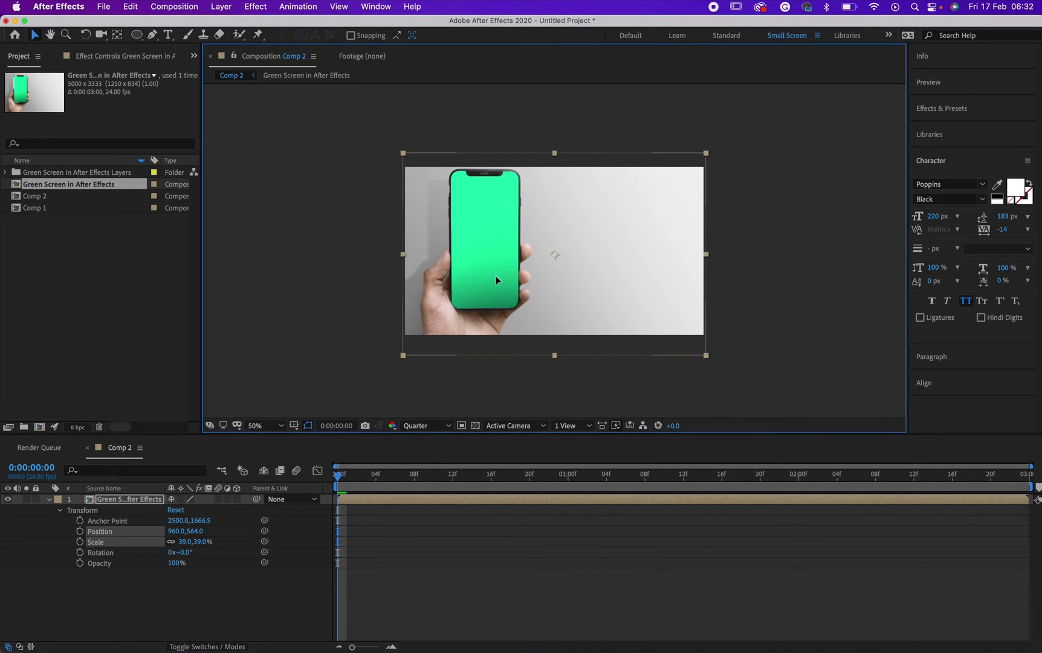
pyautogui.hotkey('shift', 'Down')
pyautogui.hotkey('shift', 'Down')
pyautogui.press('Down')
pyautogui.press('Down')
pyautogui.moveTo(495, 282); pyautogui.dragTo(494, 287)
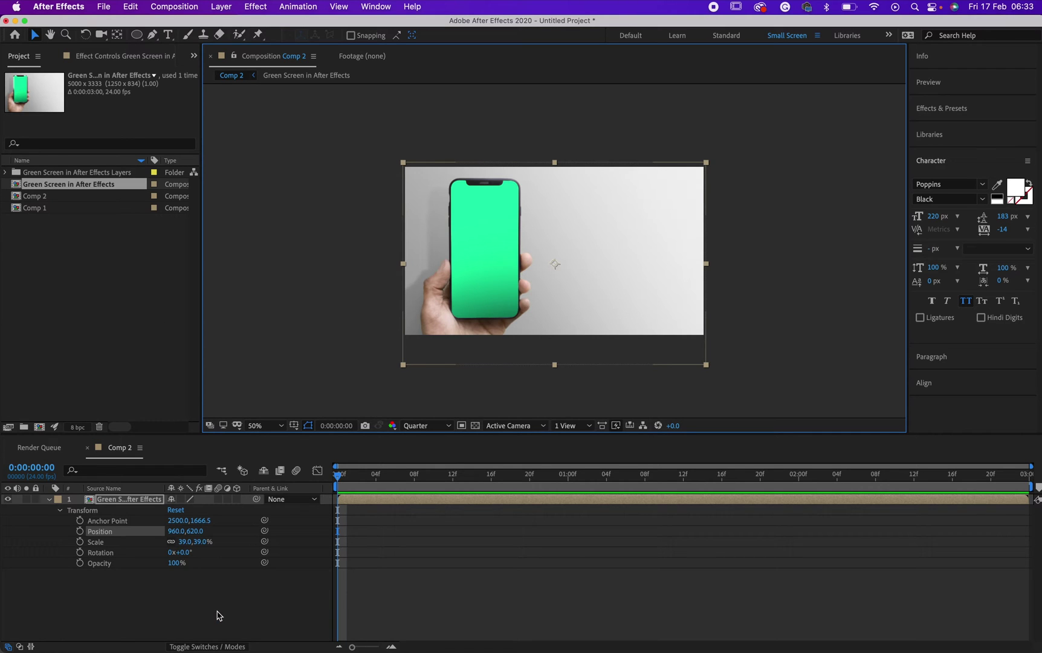
# - Import the stylish pedestrian JPEG from Finder's Documents folder into the After Effects Project panel
pyautogui.moveTo(222, 647)
pyautogui.click(183, 634)
pyautogui.scroll(10, 586, 260)
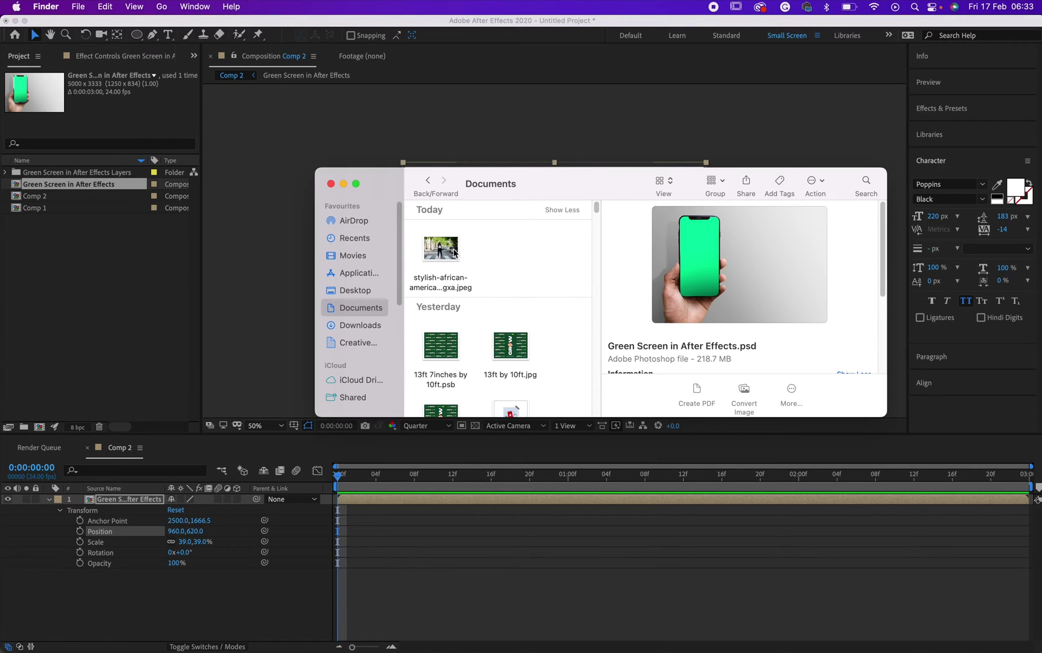
pyautogui.moveTo(449, 253); pyautogui.dragTo(96, 263)
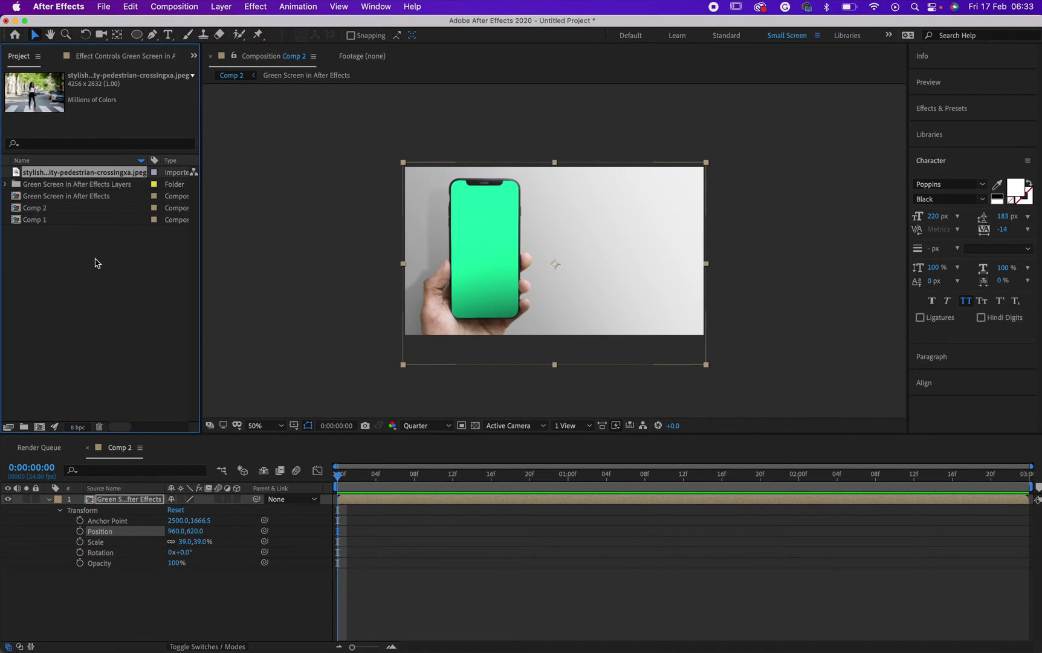
# - Add the street photo to Comp 2 as the top layer, then resize and lower it to fill the frame
pyautogui.moveTo(82, 174); pyautogui.dragTo(85, 612)
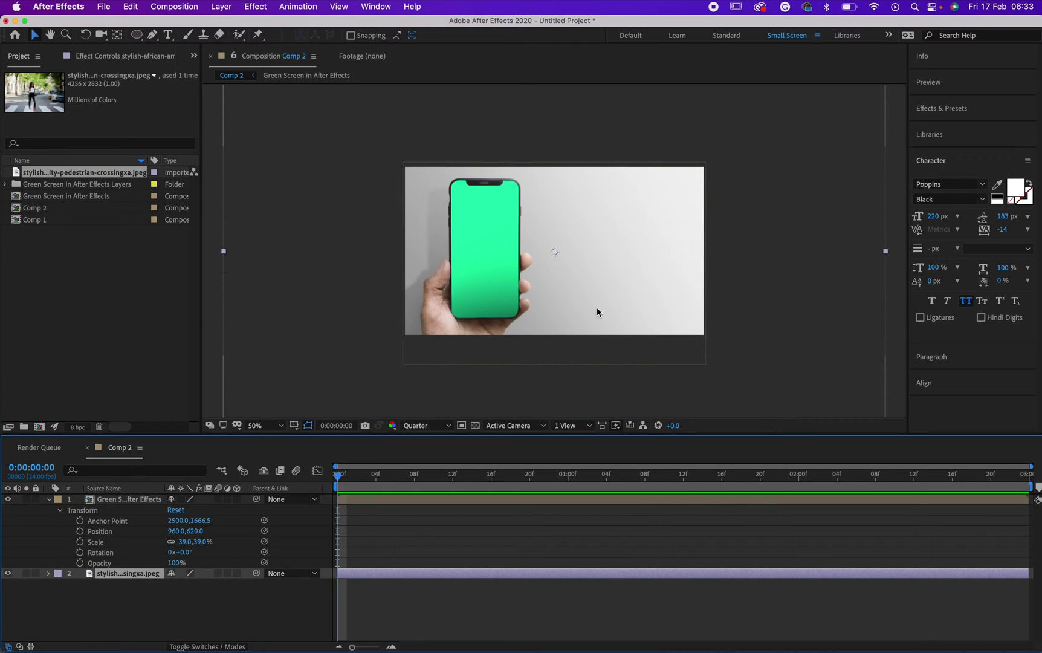
pyautogui.click(508, 521)
pyautogui.click(405, 575)
pyautogui.moveTo(117, 574); pyautogui.dragTo(119, 502)
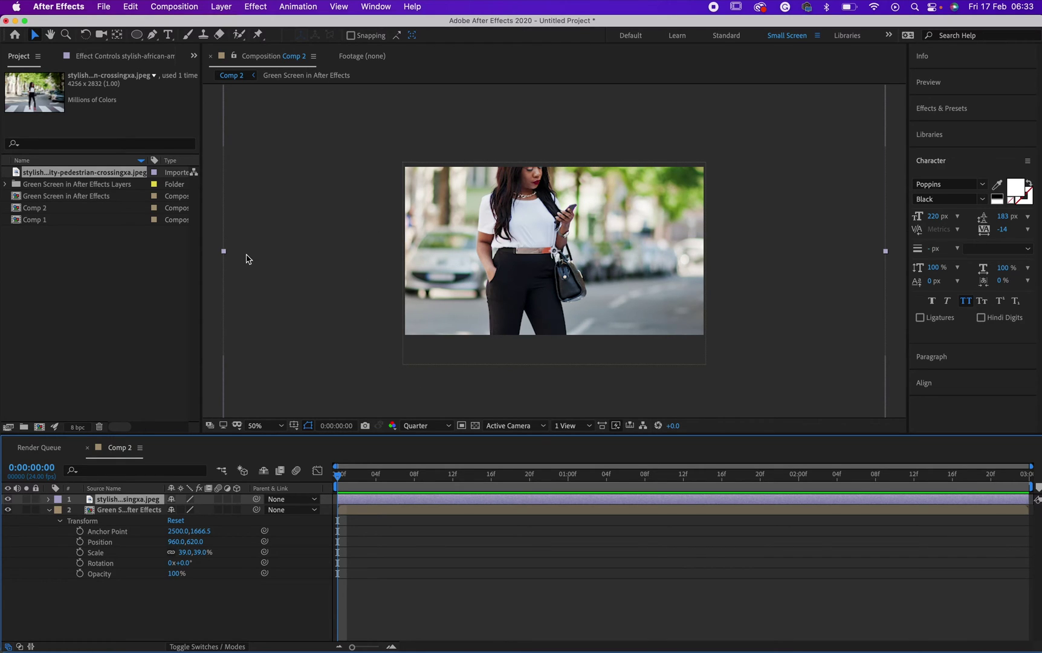
pyautogui.moveTo(223, 253); pyautogui.dragTo(310, 252)
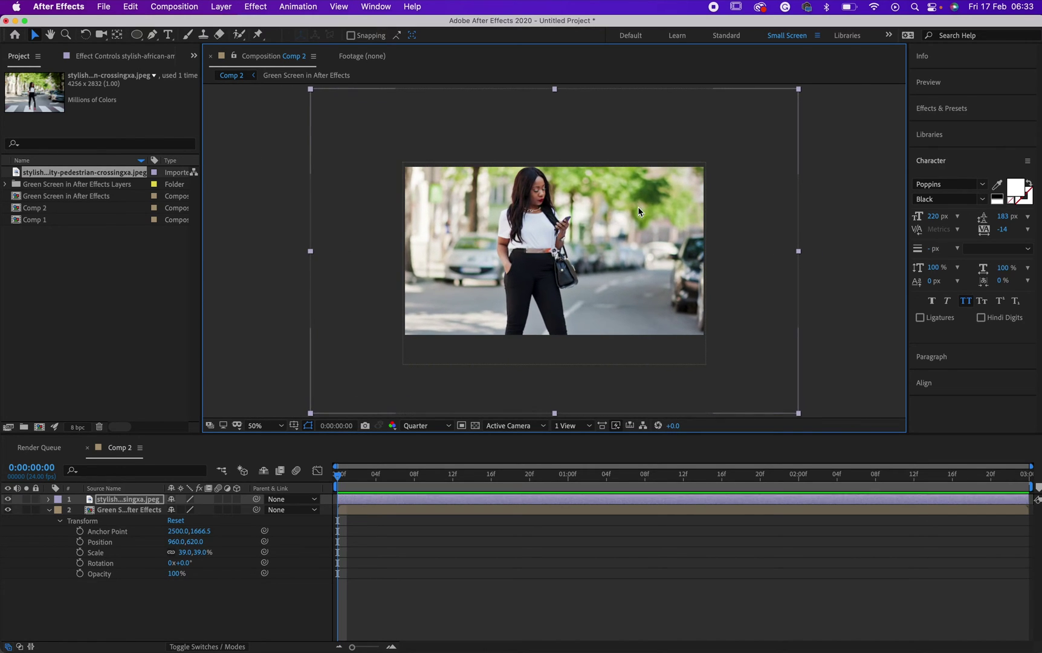
pyautogui.moveTo(587, 229); pyautogui.dragTo(544, 247)
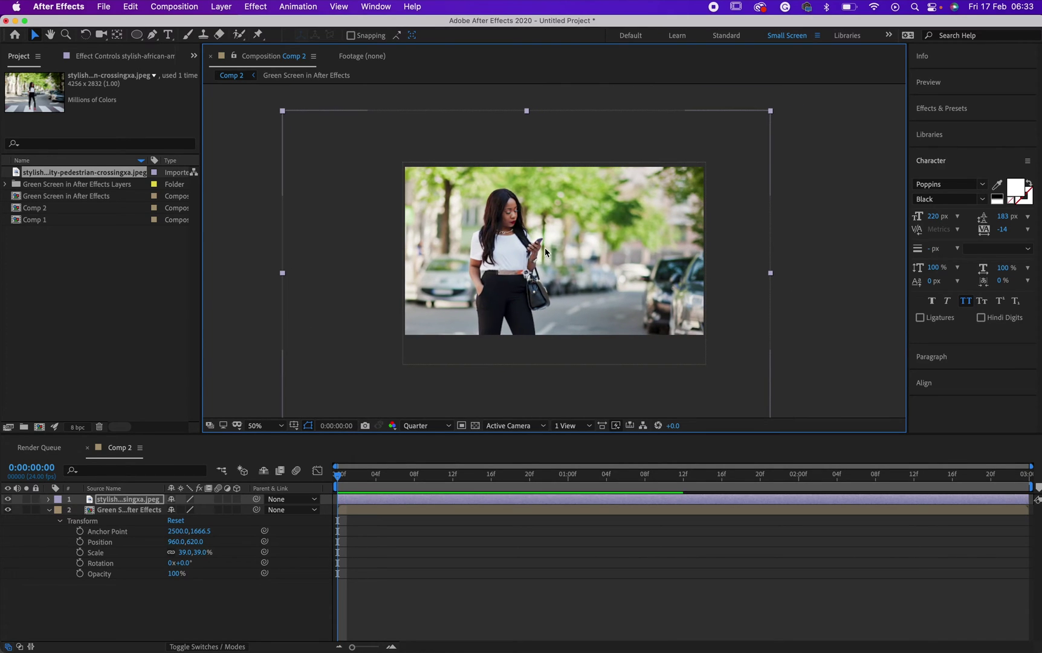
# - Hide the street photo layer and select the Green Screen in After Effects layer
pyautogui.click(8, 500)
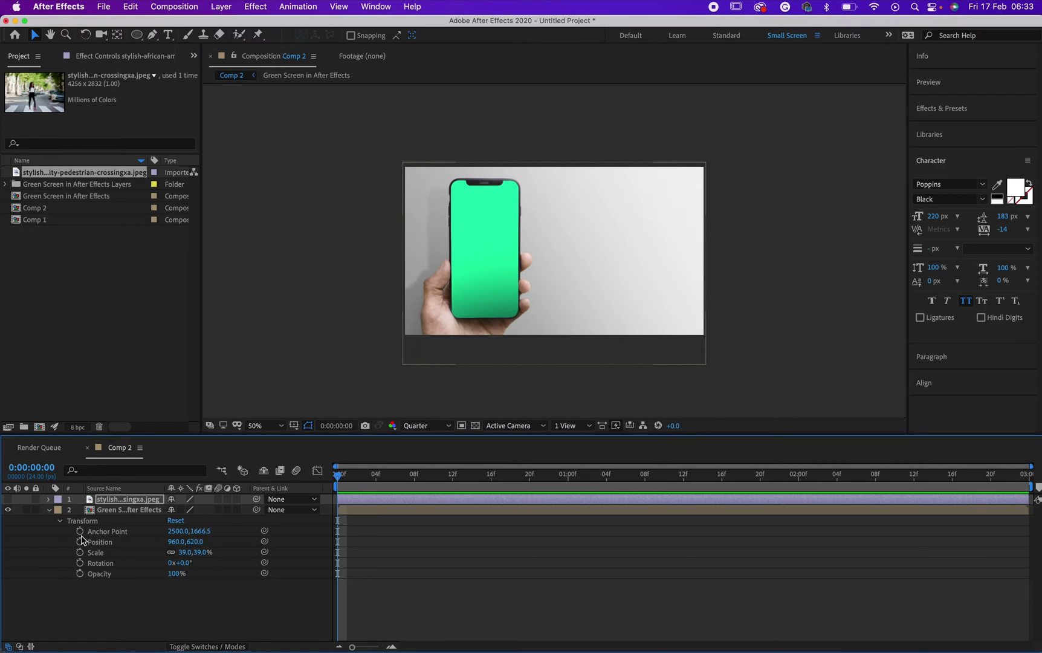
pyautogui.click(134, 510)
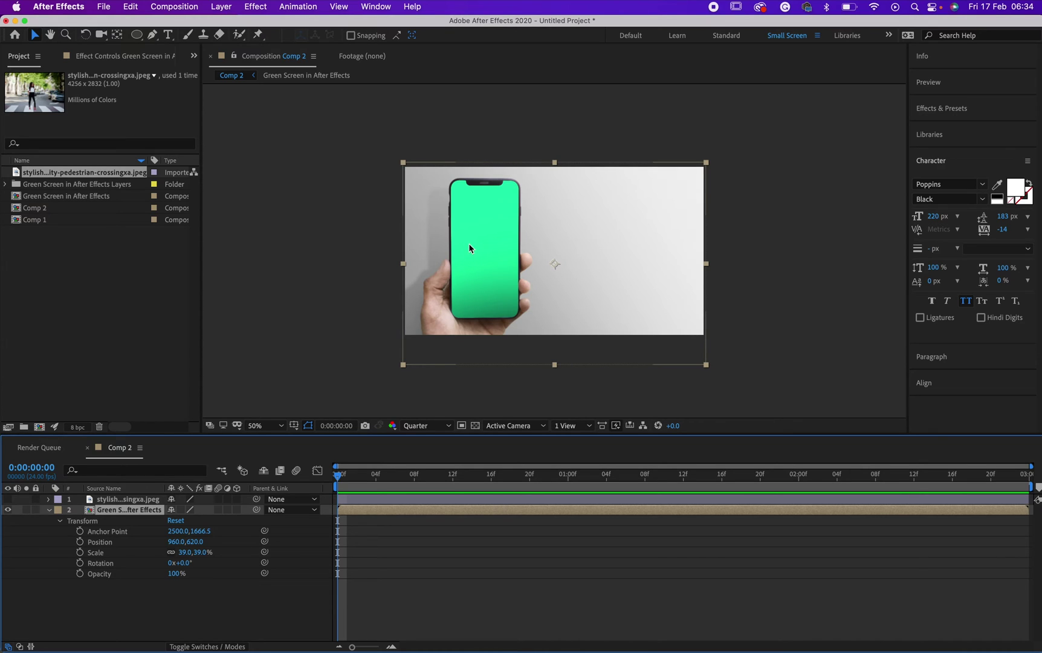
# - Apply Effect > Keying > Keylight (1.2) to the Green Screen in After Effects layer
pyautogui.click(264, 8)
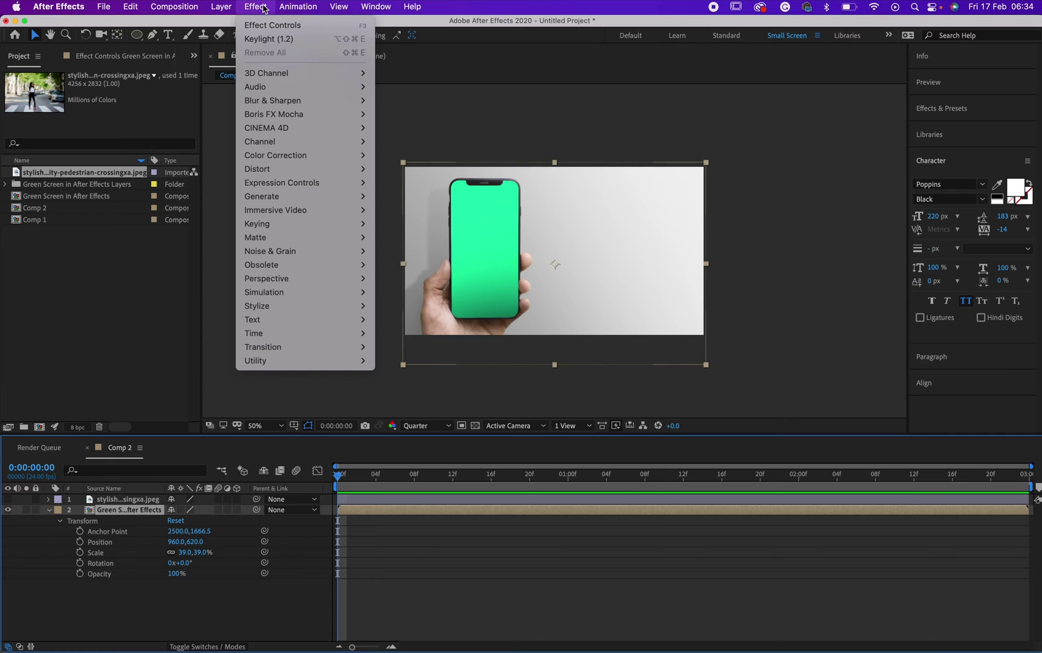
pyautogui.moveTo(291, 235)
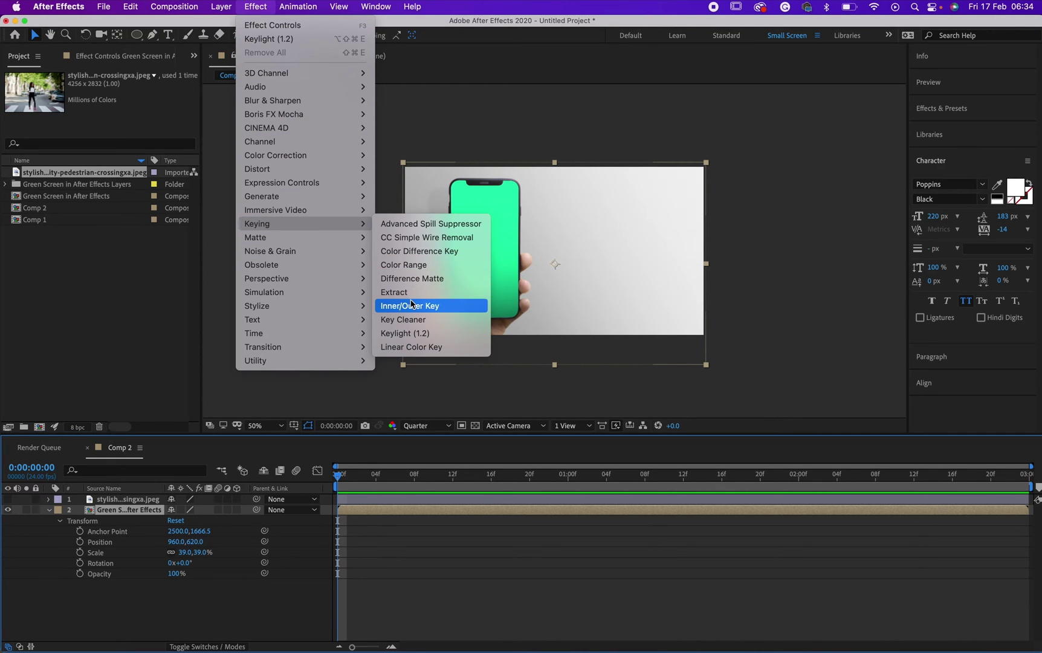
pyautogui.click(415, 335)
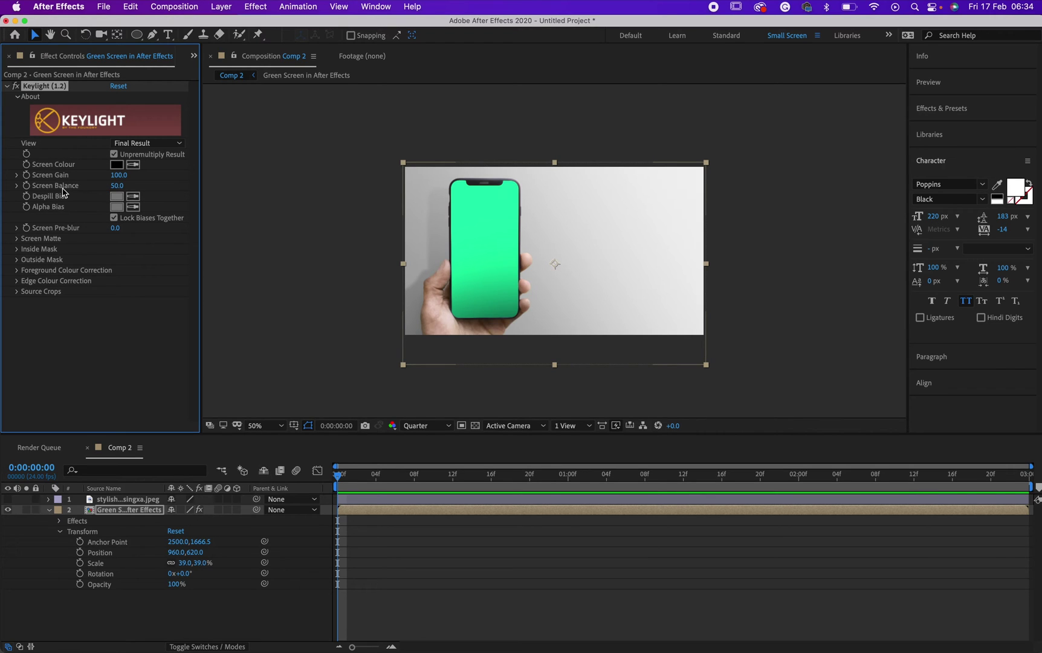
# - Set Keylight's Screen Colour by sampling the phone's green screen, then unhide the street photo layer
pyautogui.click(193, 56)
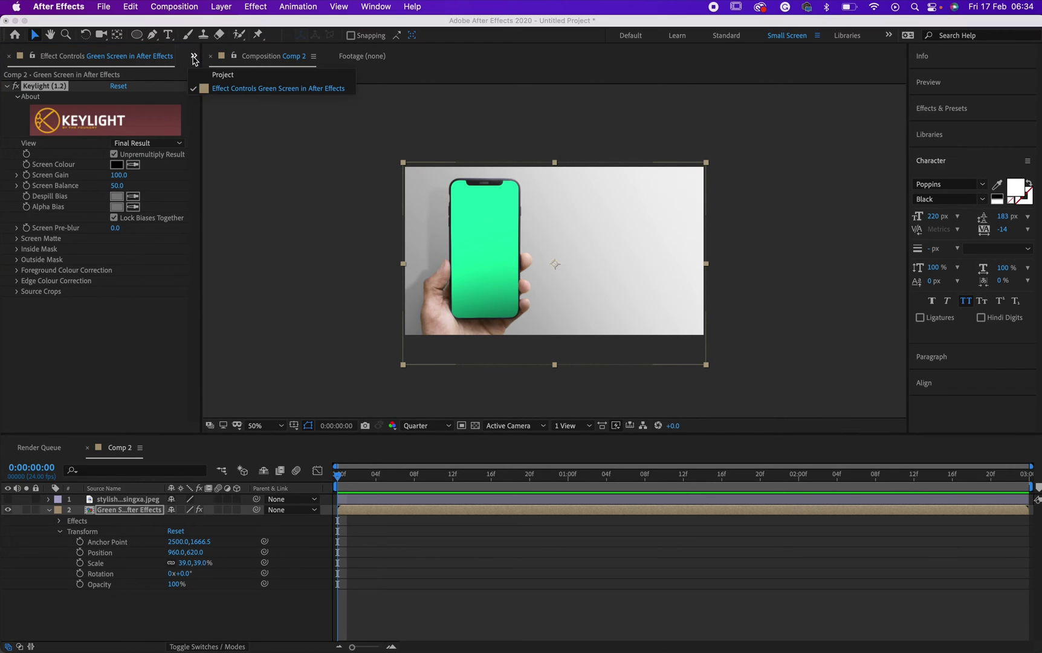
pyautogui.click(133, 166)
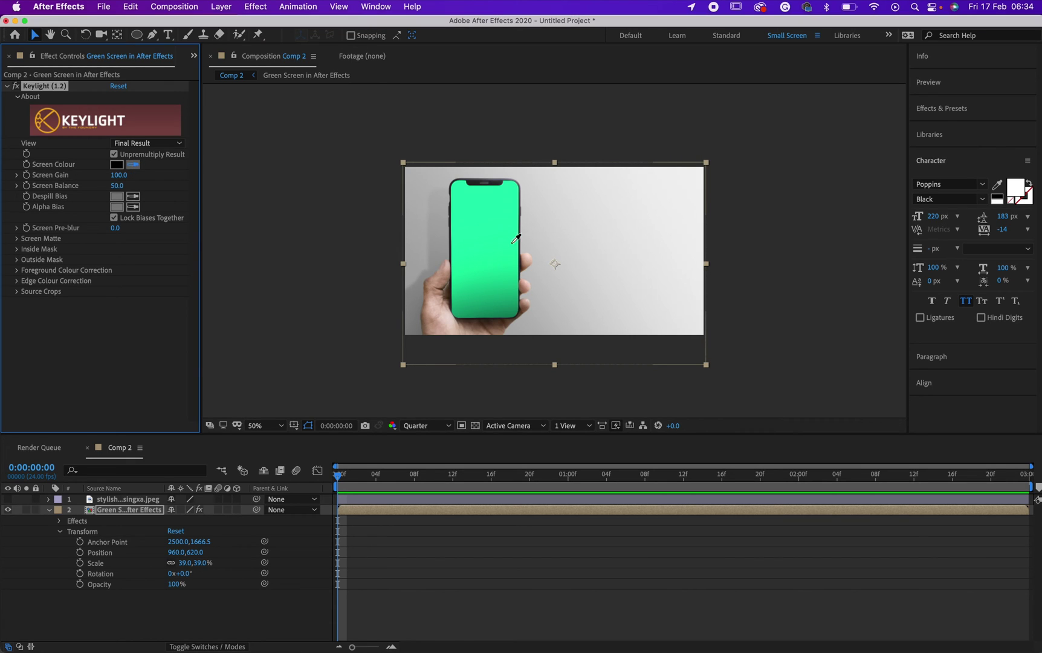
pyautogui.click(495, 233)
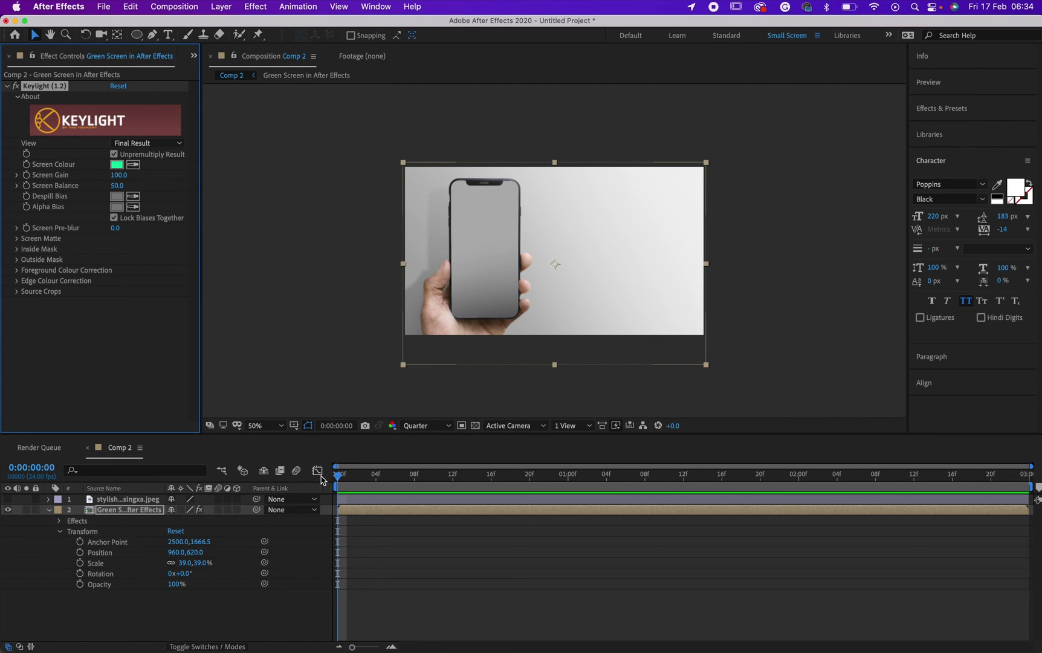
pyautogui.click(8, 499)
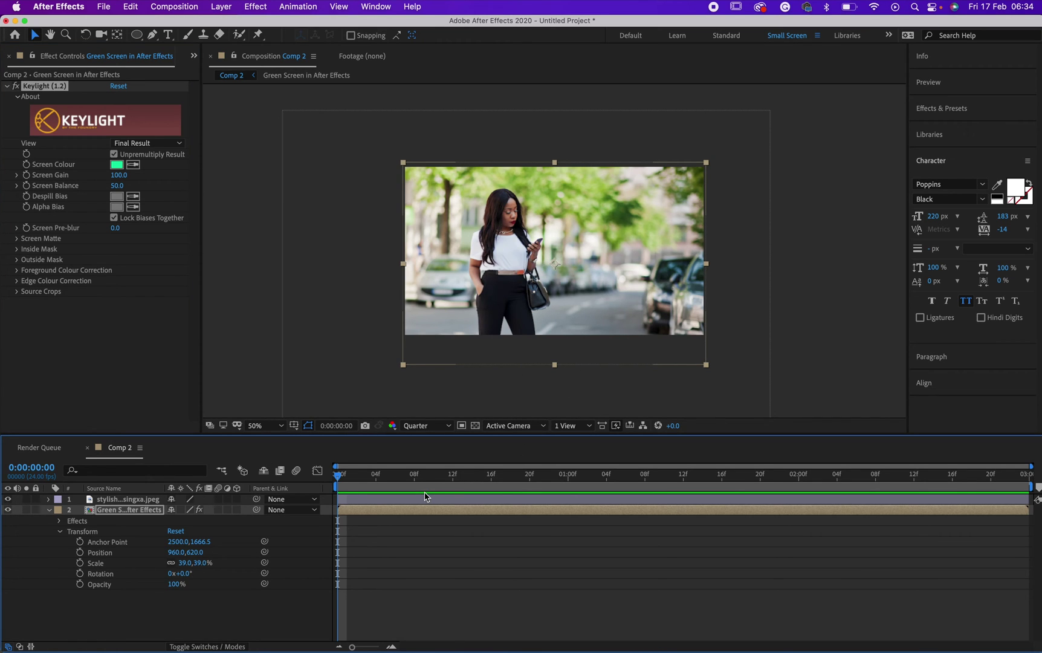
# - Move the street photo below the phone layer, then reposition and scale it to fill the phone screen
pyautogui.click(130, 499)
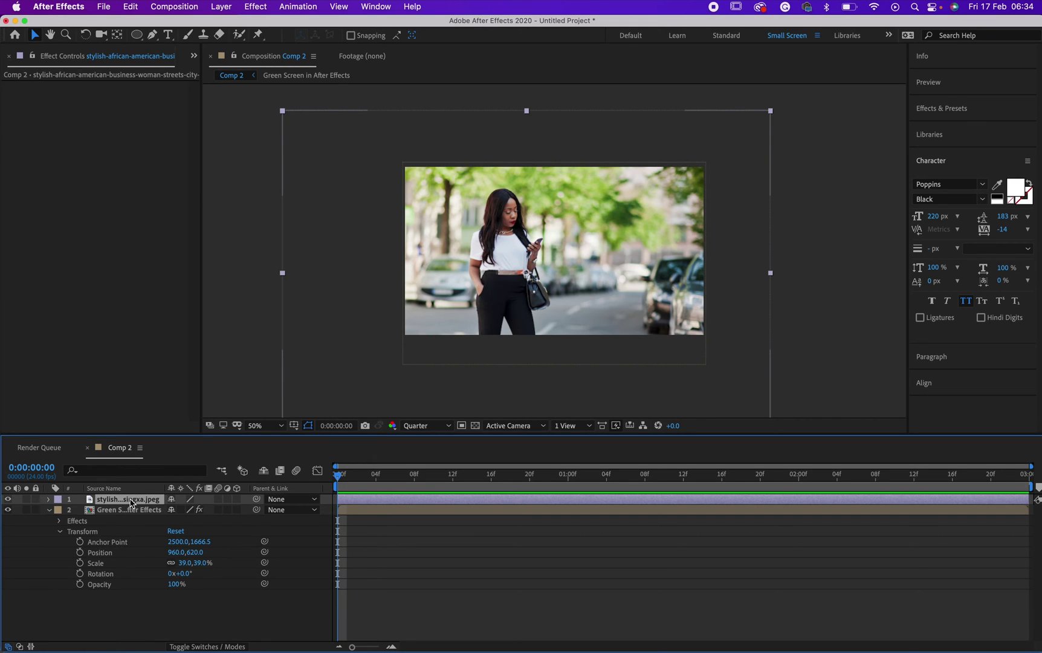
pyautogui.moveTo(115, 503); pyautogui.dragTo(107, 608)
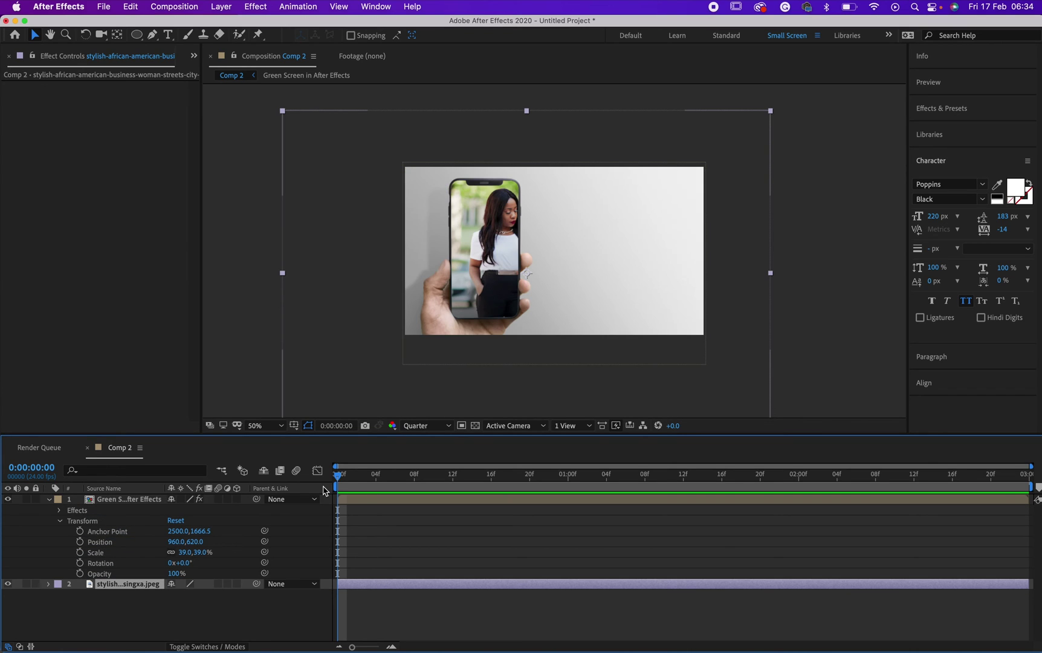
pyautogui.moveTo(499, 242); pyautogui.dragTo(476, 240)
pyautogui.moveTo(747, 112); pyautogui.dragTo(736, 125)
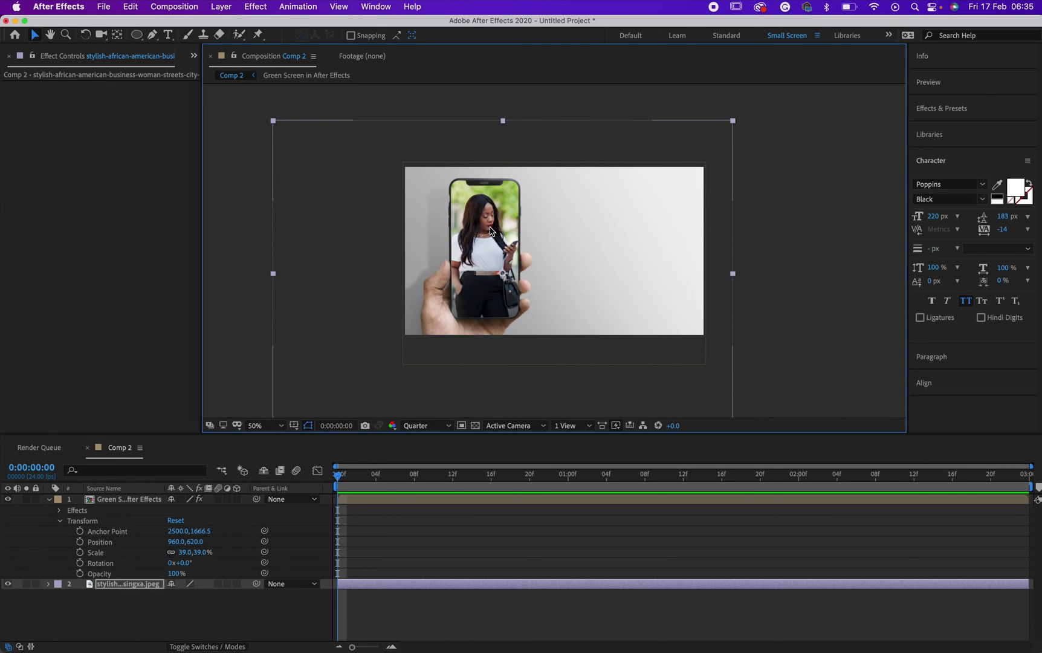
pyautogui.moveTo(492, 231); pyautogui.dragTo(492, 227)
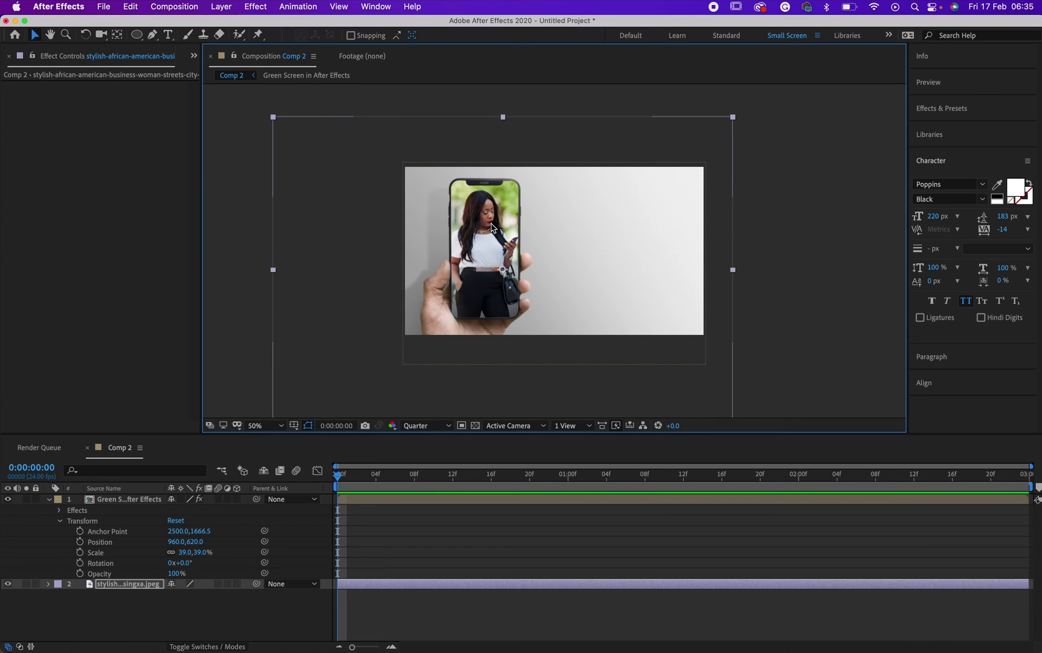